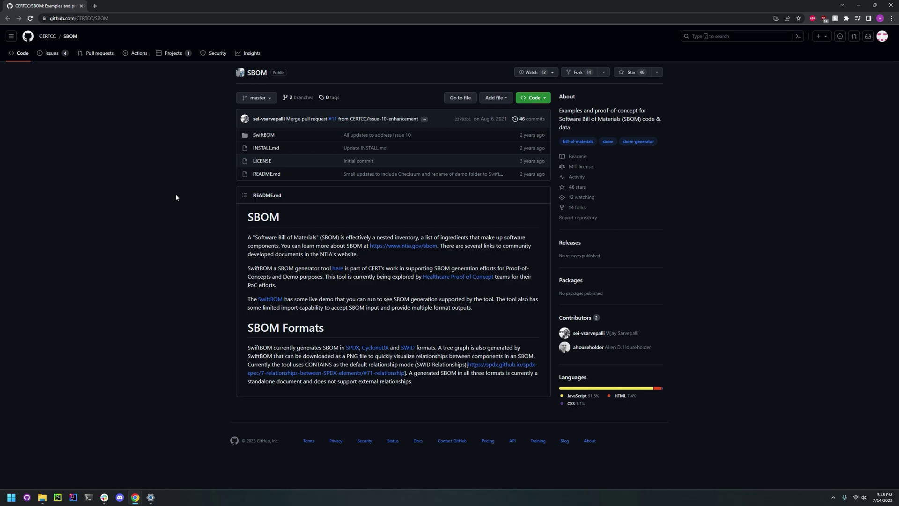
# Step: Open the SwiftBOM live demo link from the CERTCC/SBOM README in a new tab
pyautogui.rightClick(271, 300)
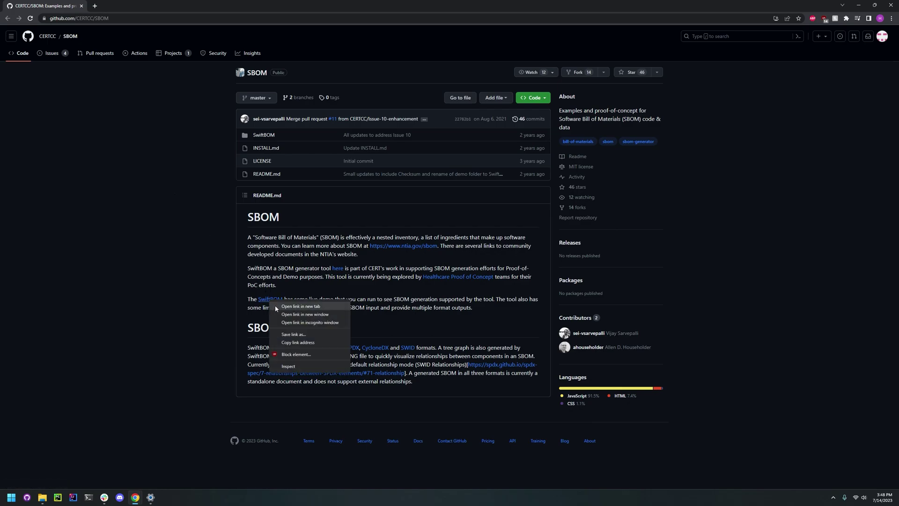
pyautogui.click(300, 306)
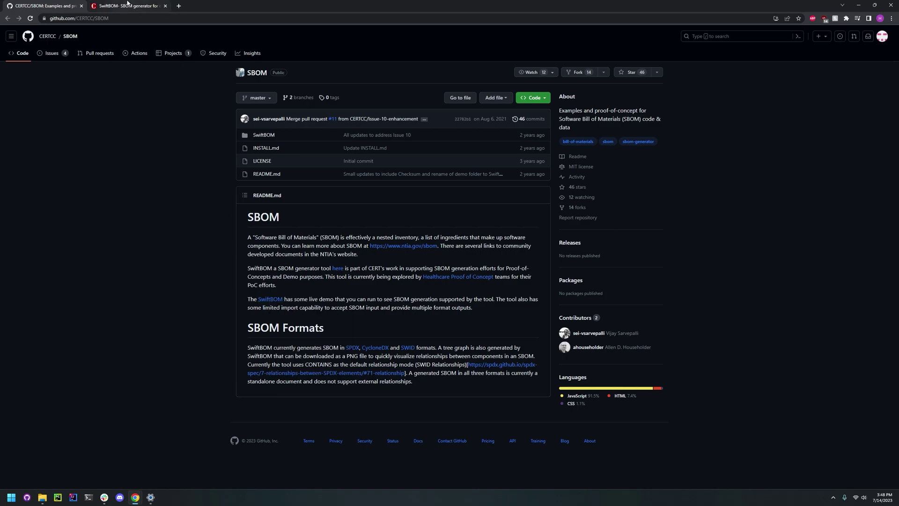
# Step: Switch to the SwiftBOM tab and put focus in the Document Name field
pyautogui.click(126, 7)
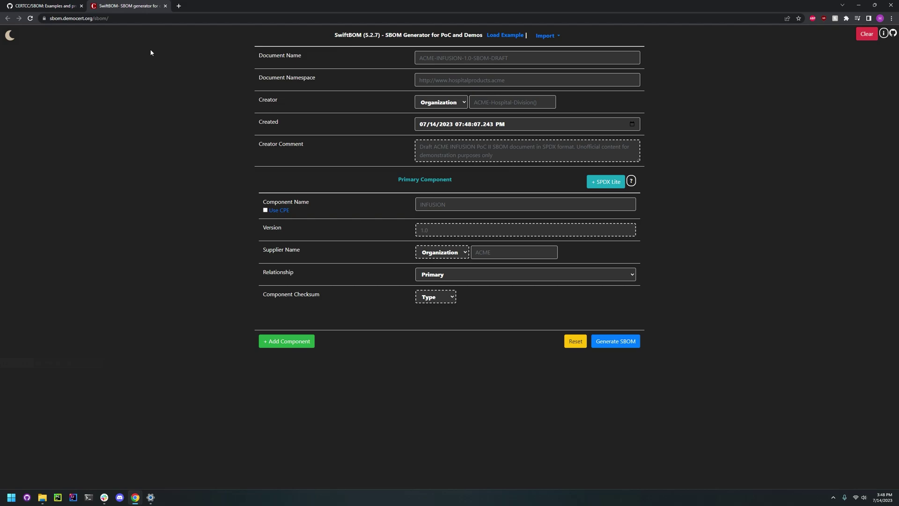
pyautogui.click(306, 52)
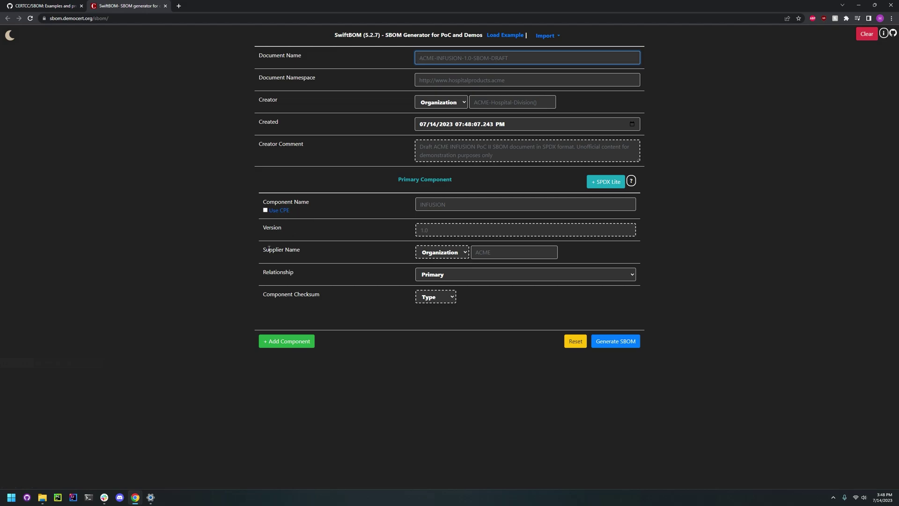
# Step: Load the ACME-INFUSION-1.0-SBOM-DRAFT example, close its graph, and review the form and import formats
pyautogui.click(510, 37)
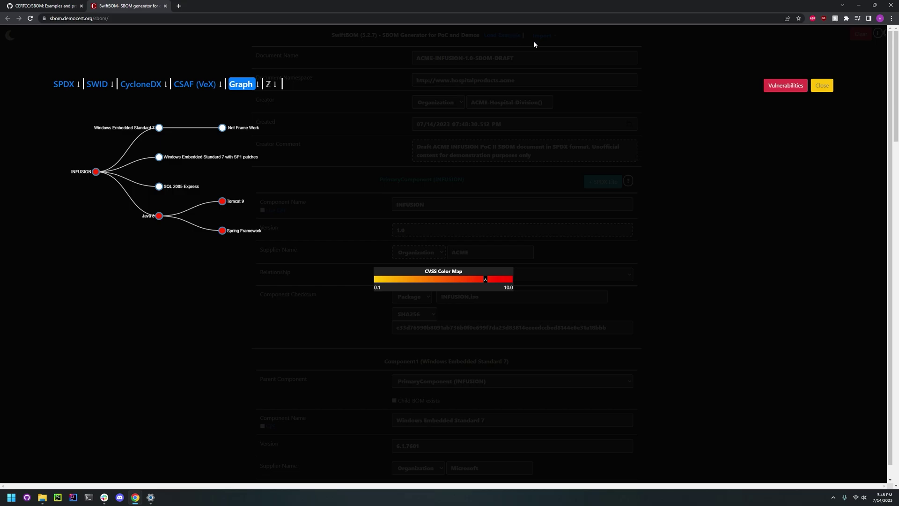
pyautogui.click(822, 85)
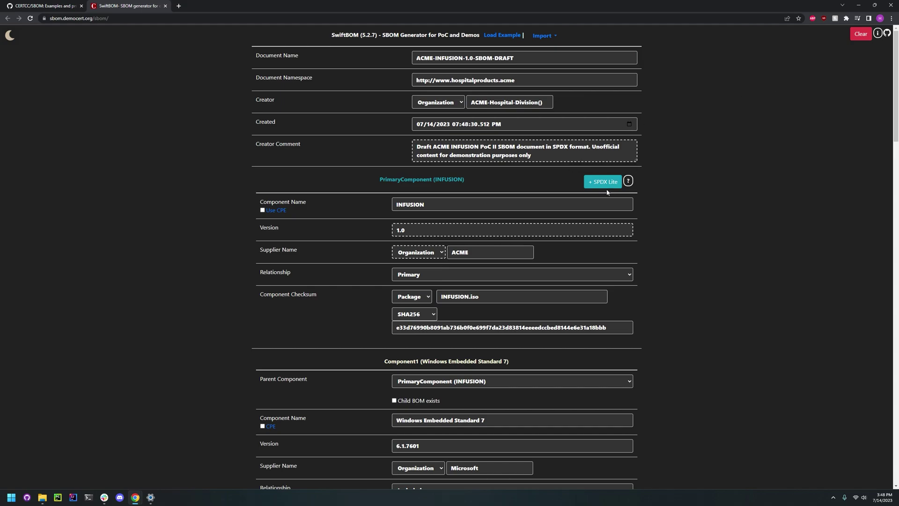
pyautogui.scroll(-3, 607, 192)
pyautogui.scroll(-4, 613, 200)
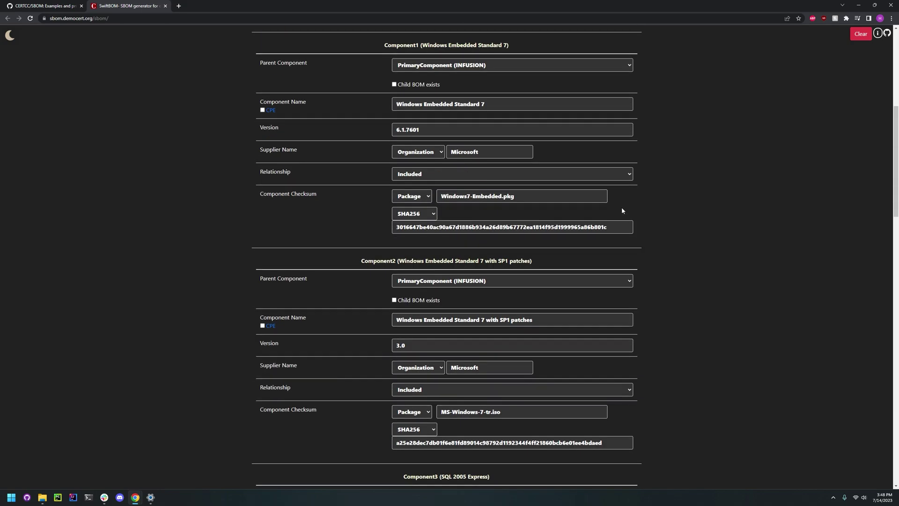
pyautogui.scroll(7, 704, 226)
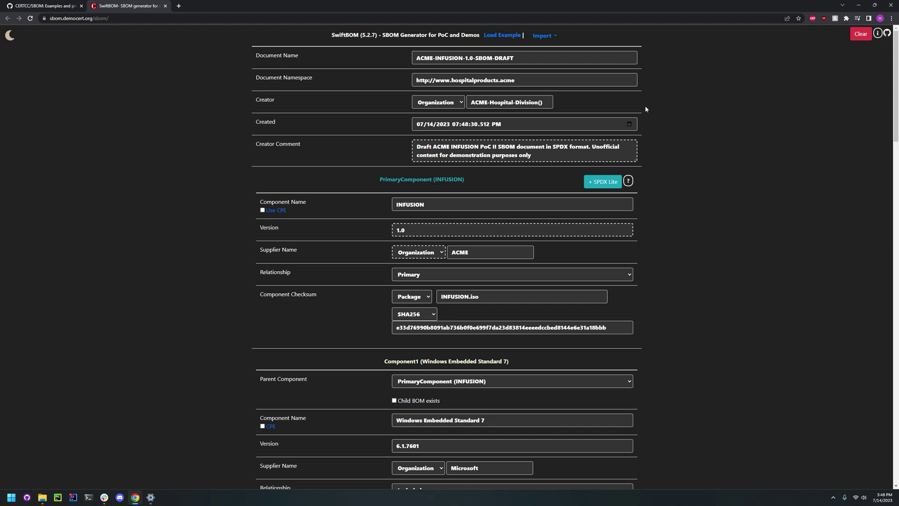
pyautogui.click(549, 38)
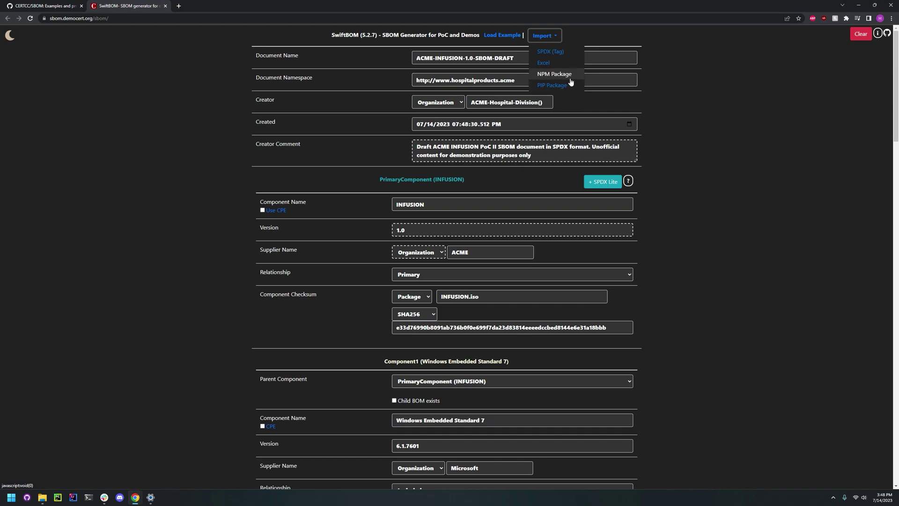
pyautogui.click(682, 100)
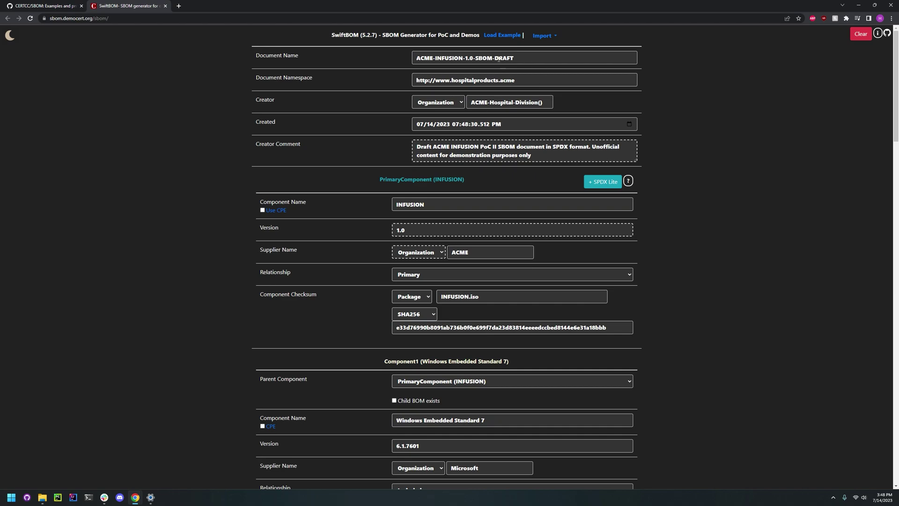
pyautogui.scroll(-1, 293, 225)
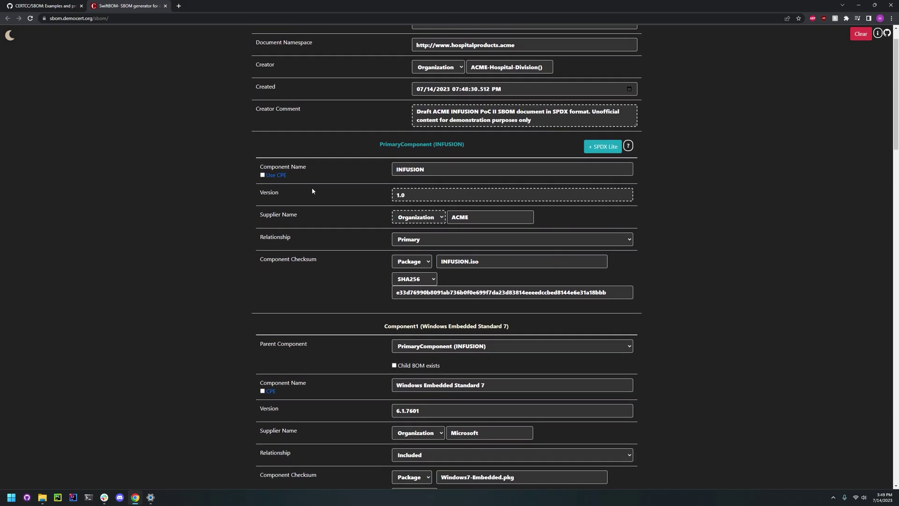
pyautogui.scroll(-5, 433, 183)
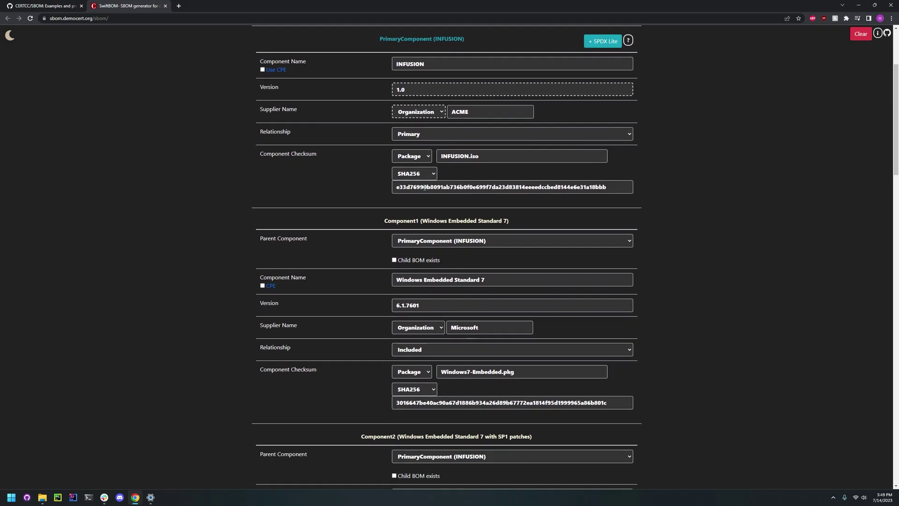
pyautogui.scroll(-3, 445, 184)
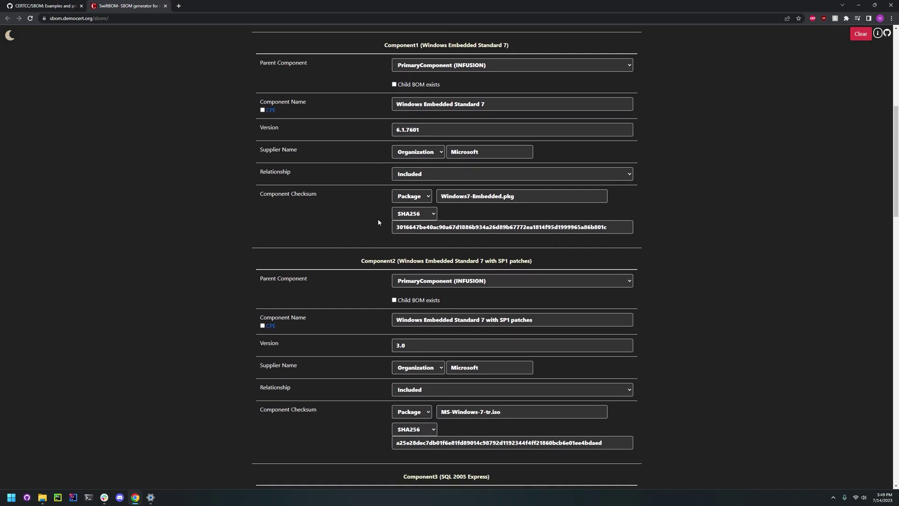
pyautogui.scroll(6, 344, 246)
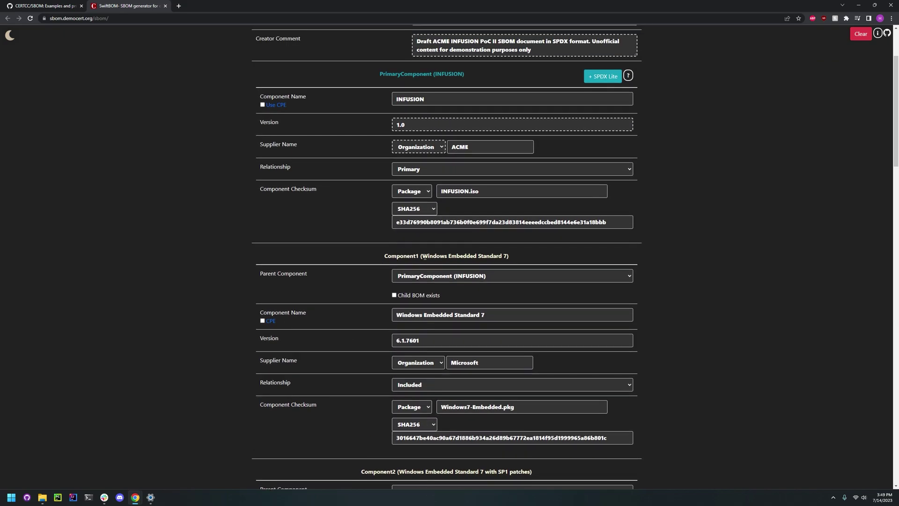
pyautogui.scroll(-15, 404, 117)
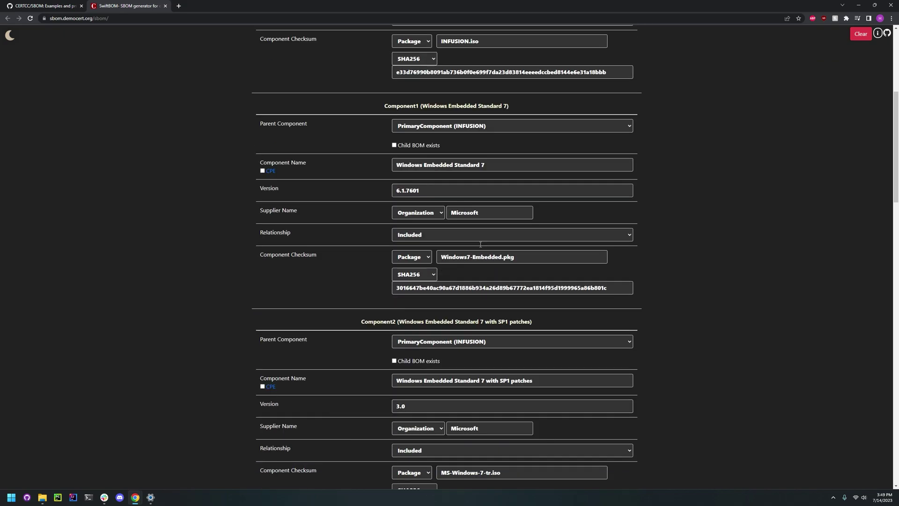
pyautogui.scroll(-6, 453, 266)
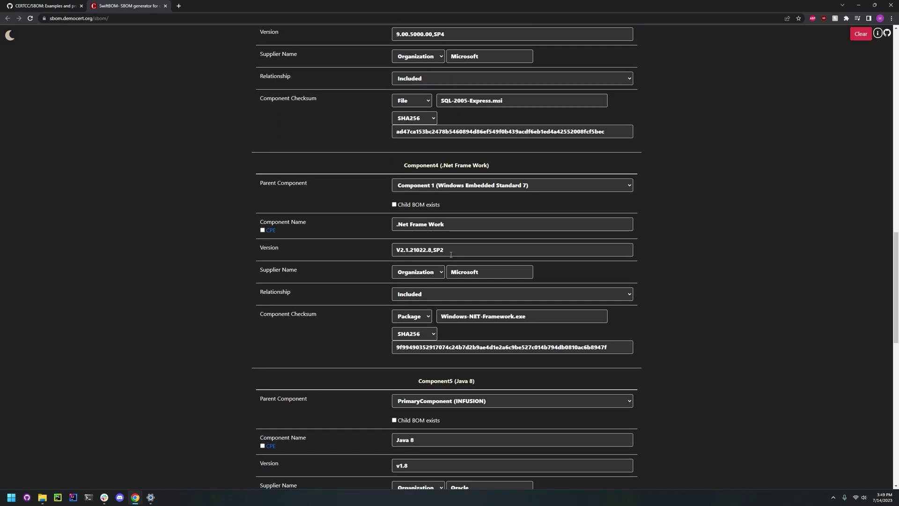
pyautogui.scroll(-6, 375, 251)
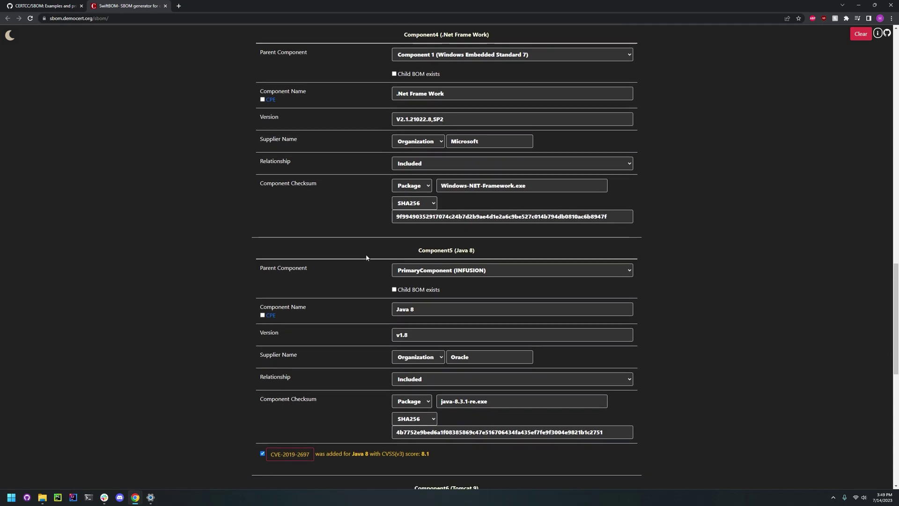
pyautogui.scroll(-4, 366, 257)
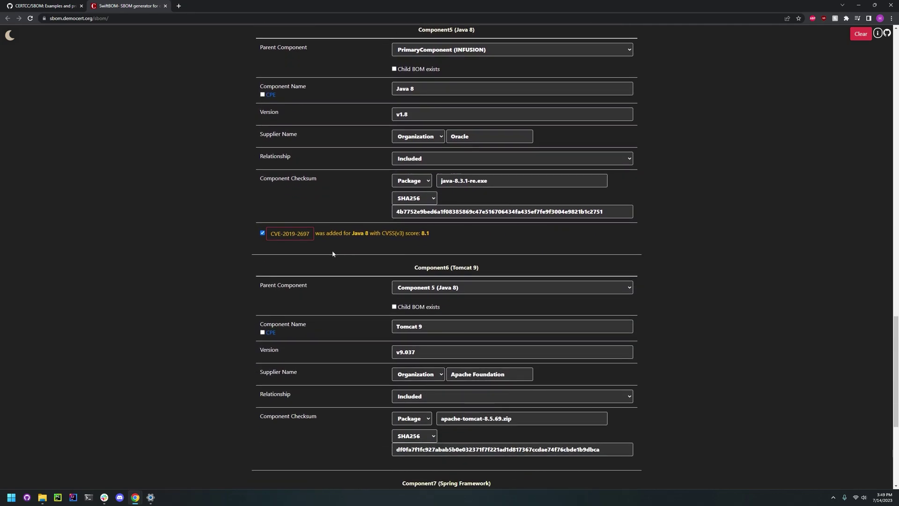
pyautogui.scroll(-7, 328, 281)
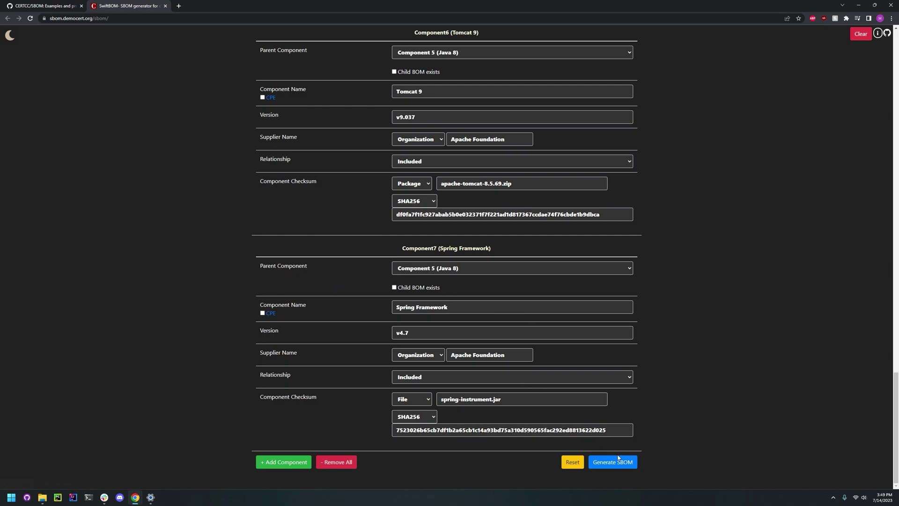
# Step: Generate the SBOM and view its SPDX tag, SPDX JSON, SWID, CycloneDX and CSAF VeX outputs
pyautogui.click(617, 464)
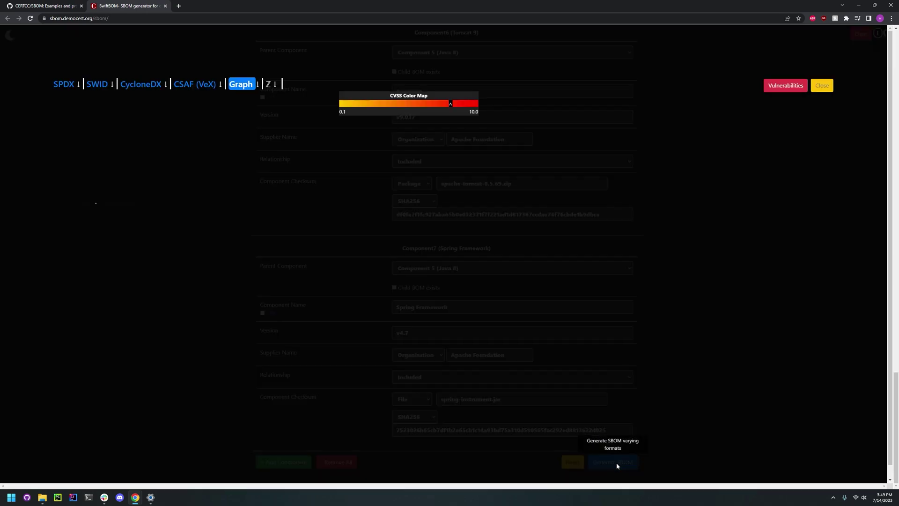
pyautogui.click(64, 85)
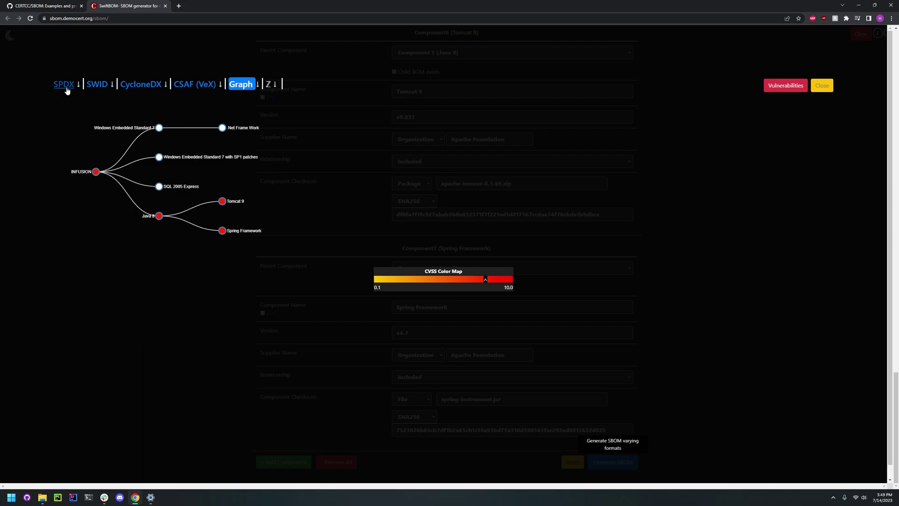
pyautogui.scroll(-5, 141, 180)
pyautogui.scroll(4, 134, 174)
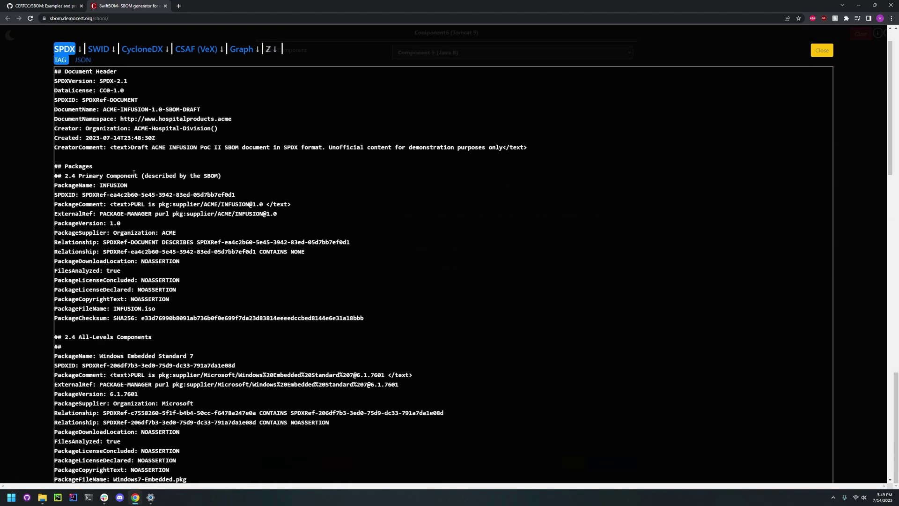
pyautogui.click(84, 61)
pyautogui.click(99, 49)
pyautogui.click(157, 75)
pyautogui.click(195, 73)
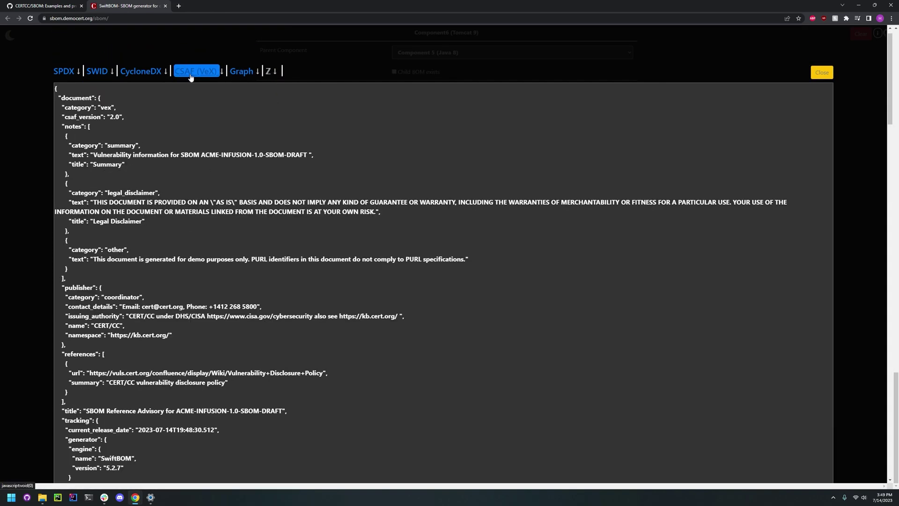
pyautogui.click(241, 77)
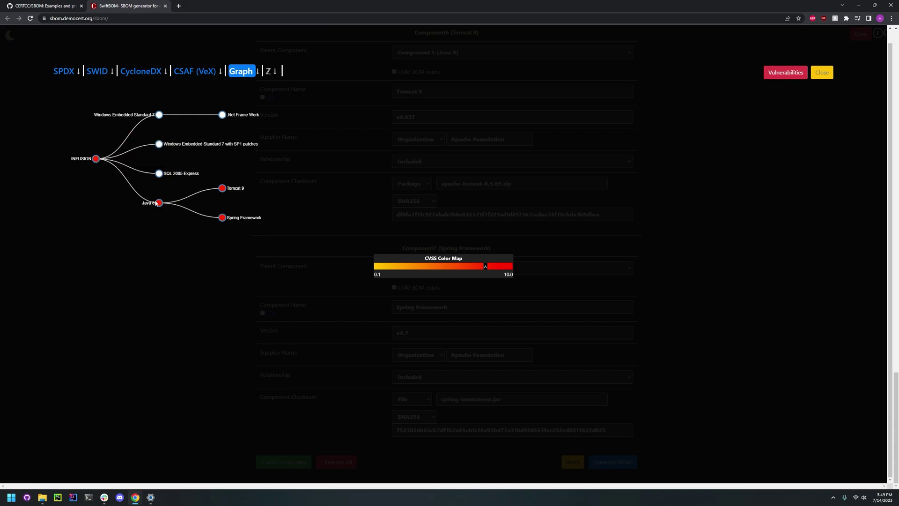
# Step: Simulate vulnerability CVE-2019-2697 with CVSS score 8.1 on Java 8
pyautogui.moveTo(161, 205)
pyautogui.click(783, 72)
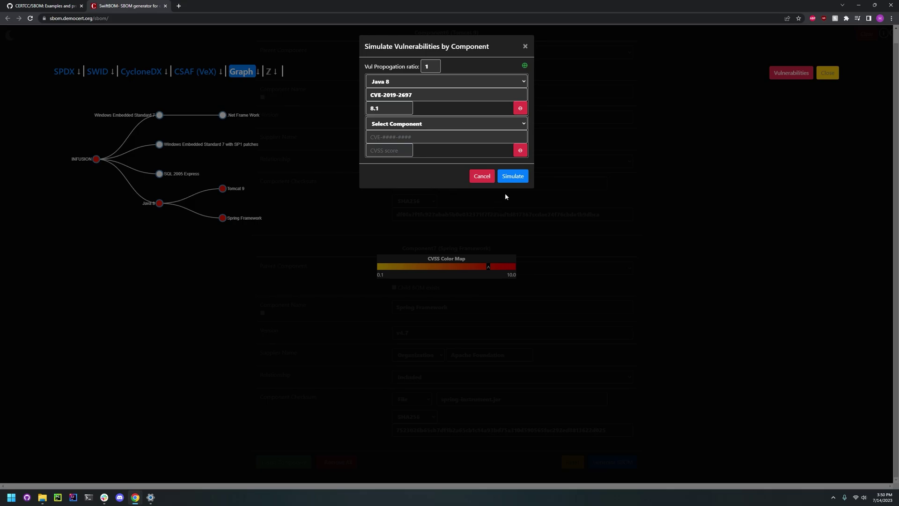
pyautogui.click(513, 177)
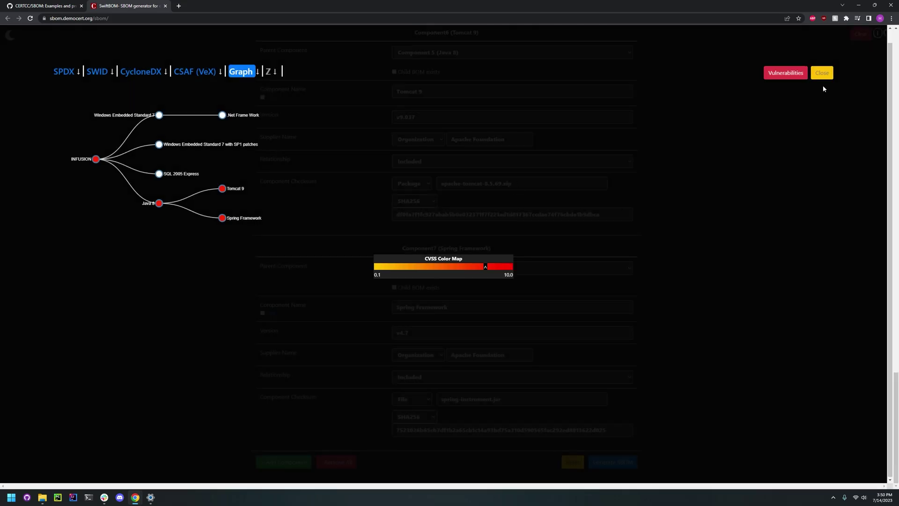
# Step: Back on the form, import an SPDX tag file and dismiss the relationship mismatch warning
pyautogui.click(822, 73)
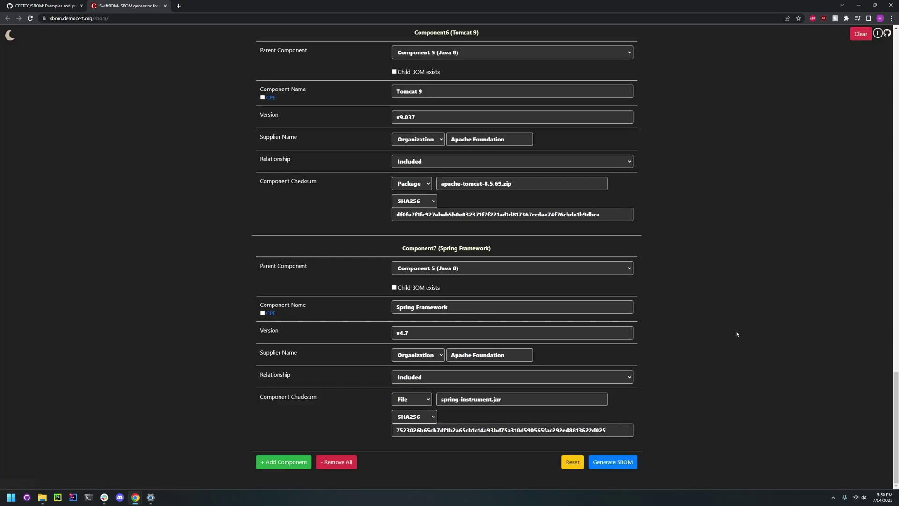
pyautogui.scroll(20, 714, 402)
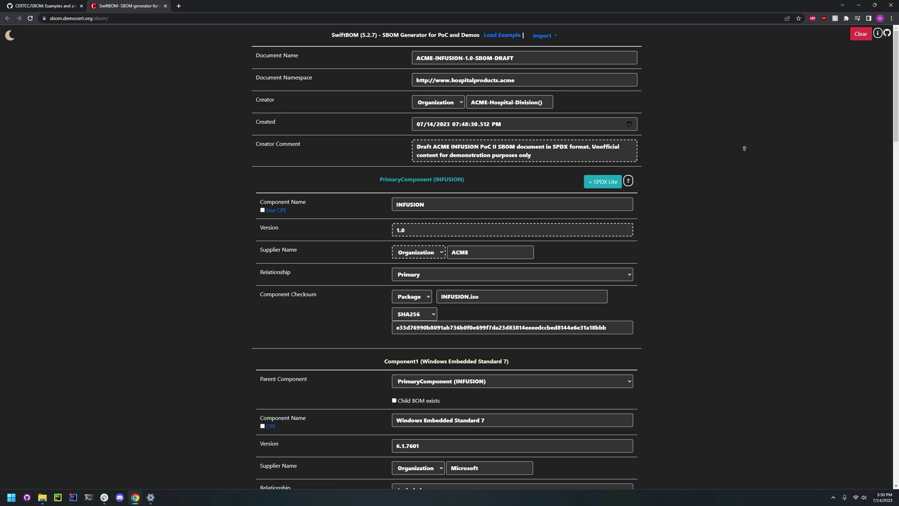
pyautogui.click(544, 36)
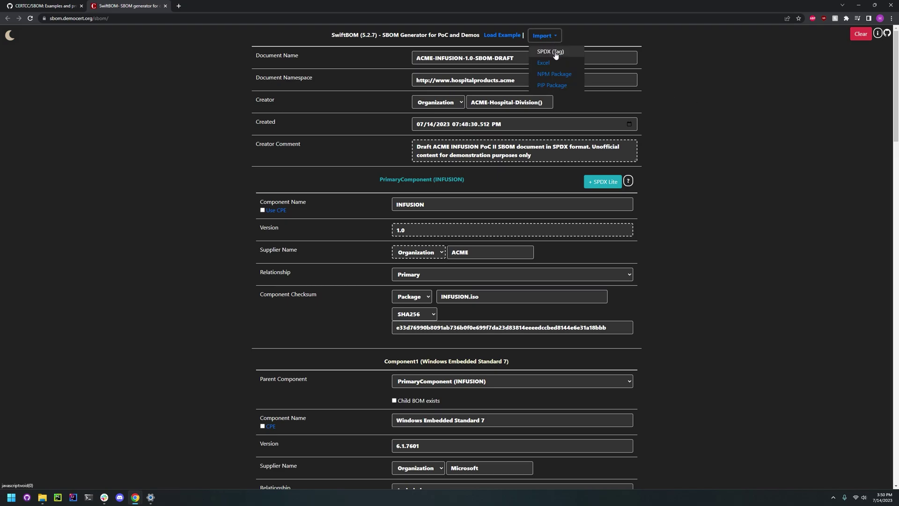
pyautogui.click(555, 55)
pyautogui.doubleClick(192, 70)
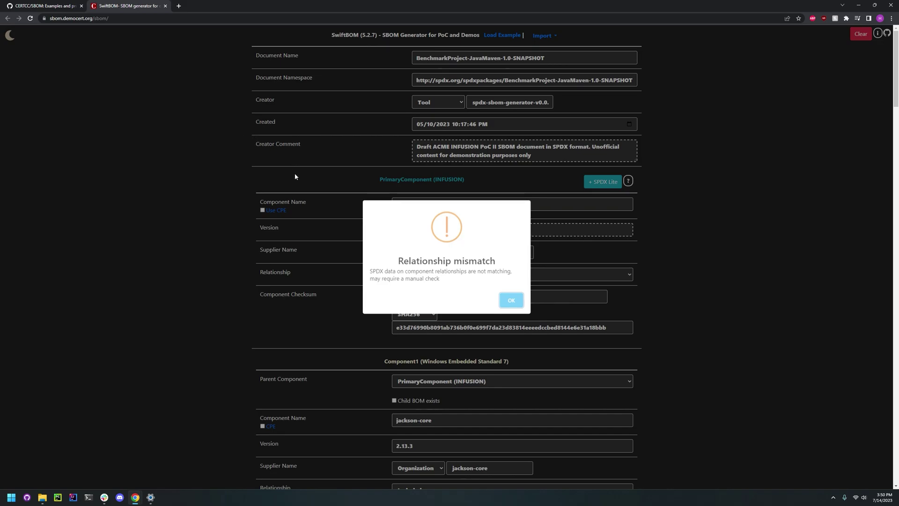
pyautogui.click(42, 5)
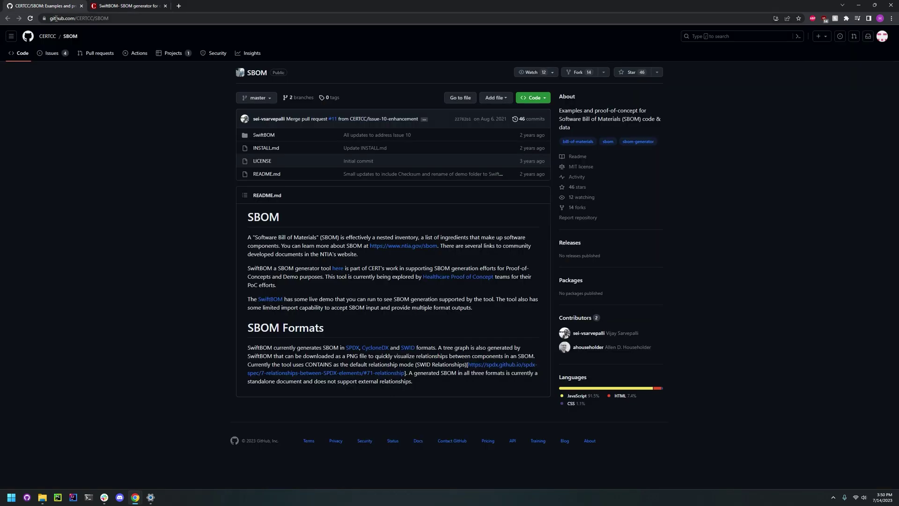
pyautogui.click(124, 6)
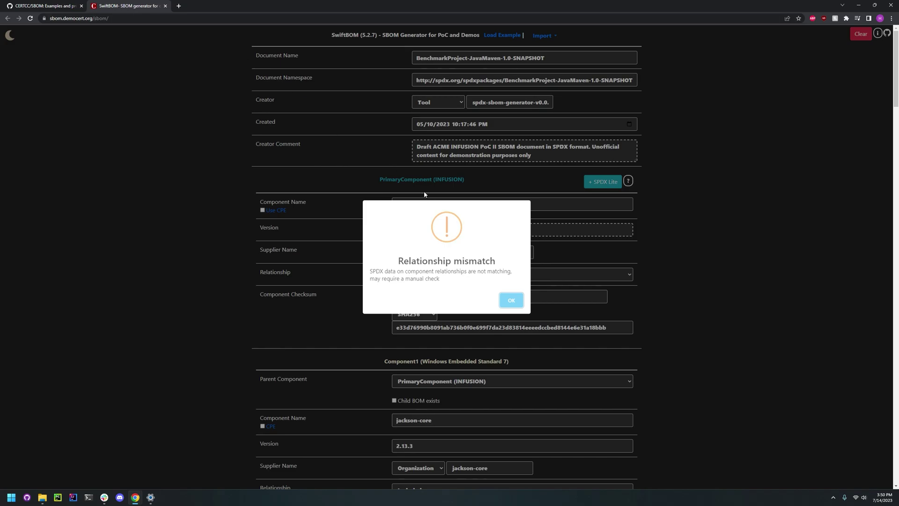
pyautogui.click(510, 300)
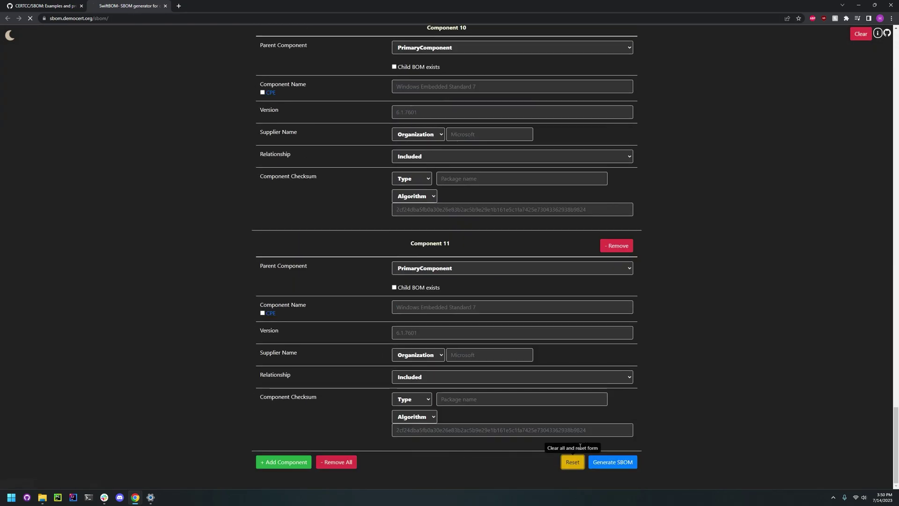
# Step: Import the BenchmarkProject-JavaMaven SPDX tag file into the SBOM form
pyautogui.click(548, 37)
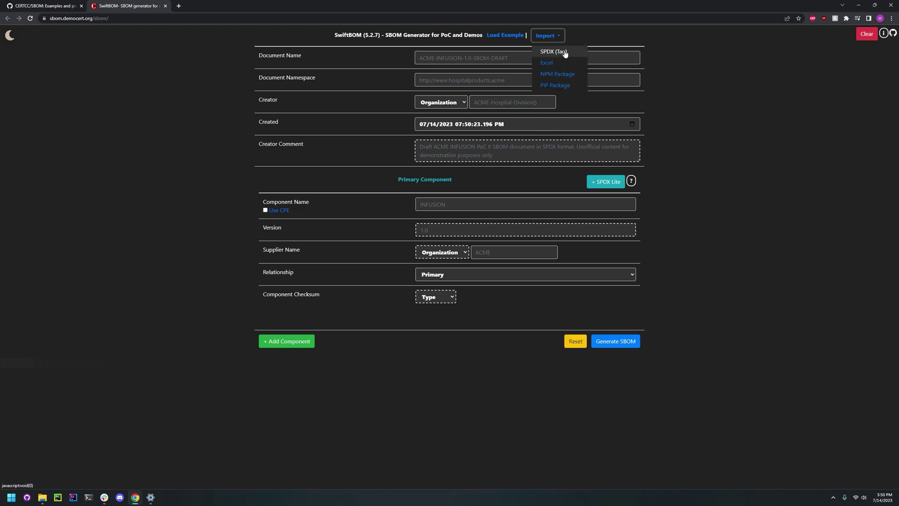
pyautogui.click(554, 51)
pyautogui.doubleClick(185, 69)
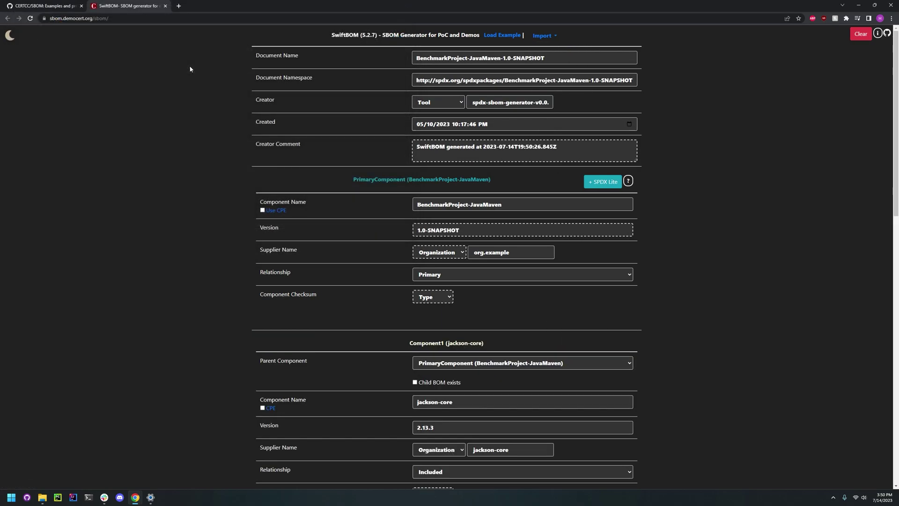
pyautogui.scroll(-14, 248, 253)
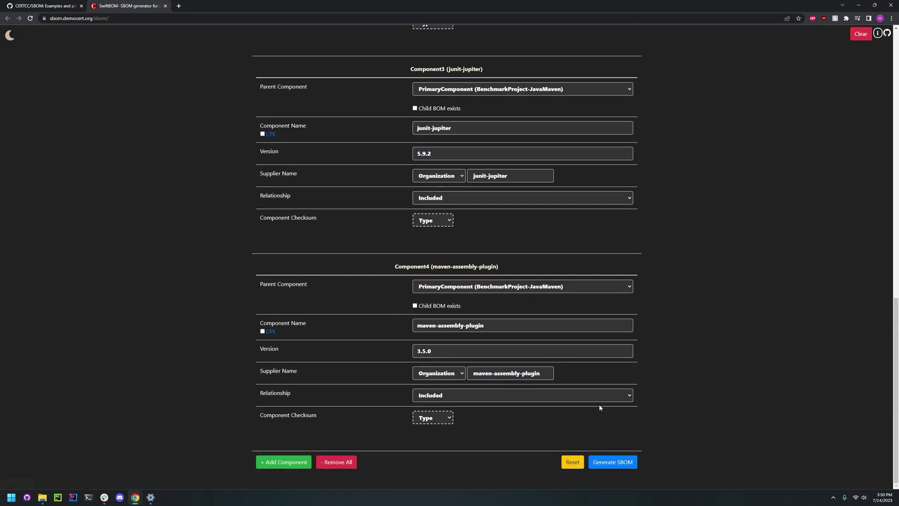
pyautogui.click(613, 462)
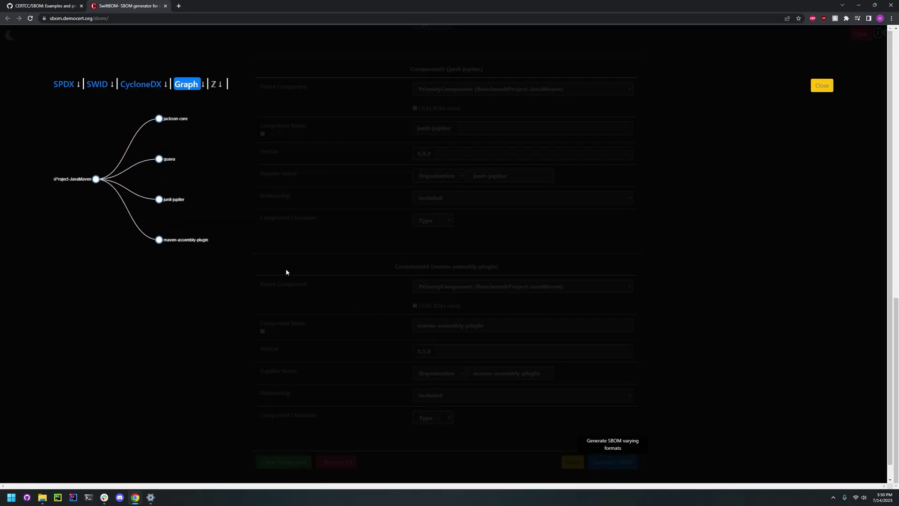
pyautogui.click(99, 179)
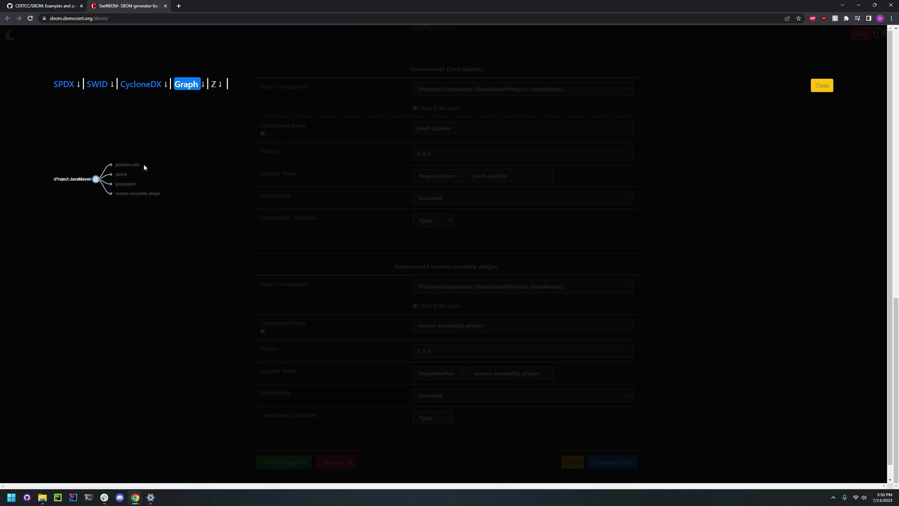
pyautogui.click(95, 179)
pyautogui.moveTo(161, 161)
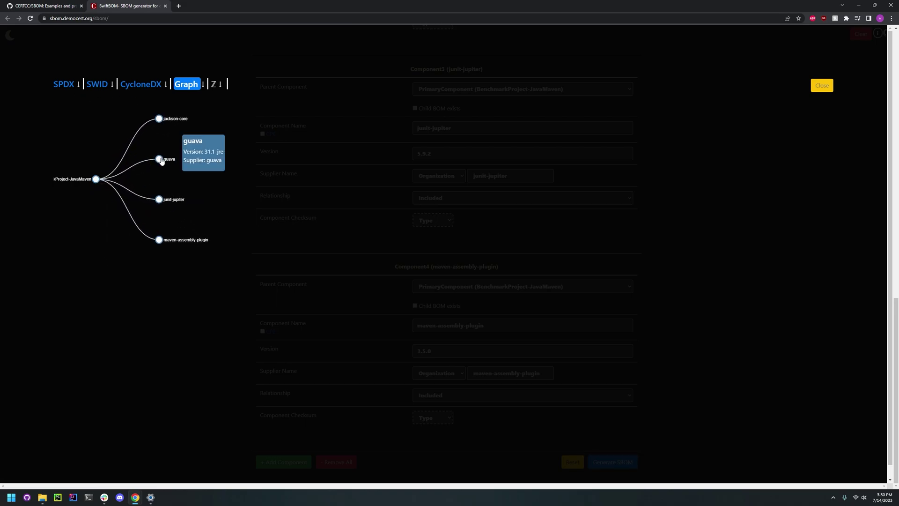
pyautogui.moveTo(158, 241)
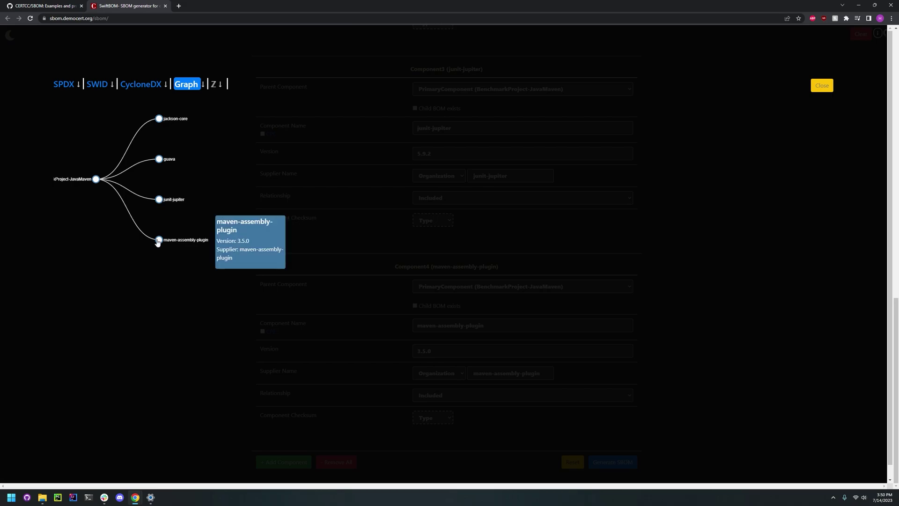
pyautogui.click(142, 85)
pyautogui.scroll(-5, 180, 190)
pyautogui.scroll(4, 181, 190)
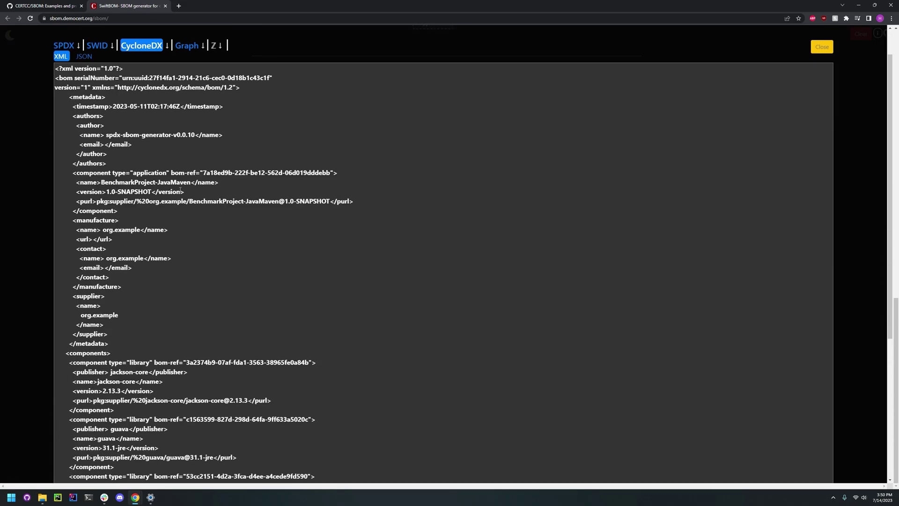
pyautogui.scroll(-5, 180, 190)
pyautogui.scroll(6, 271, 179)
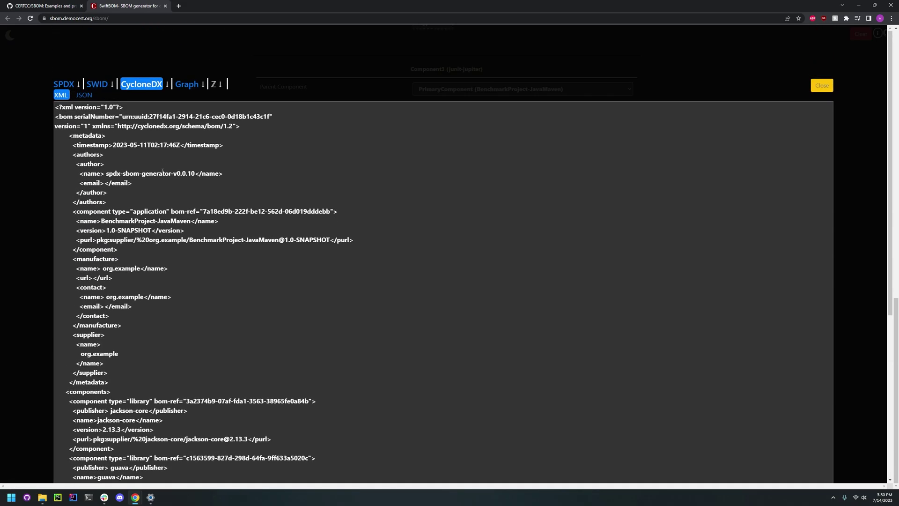
pyautogui.click(86, 95)
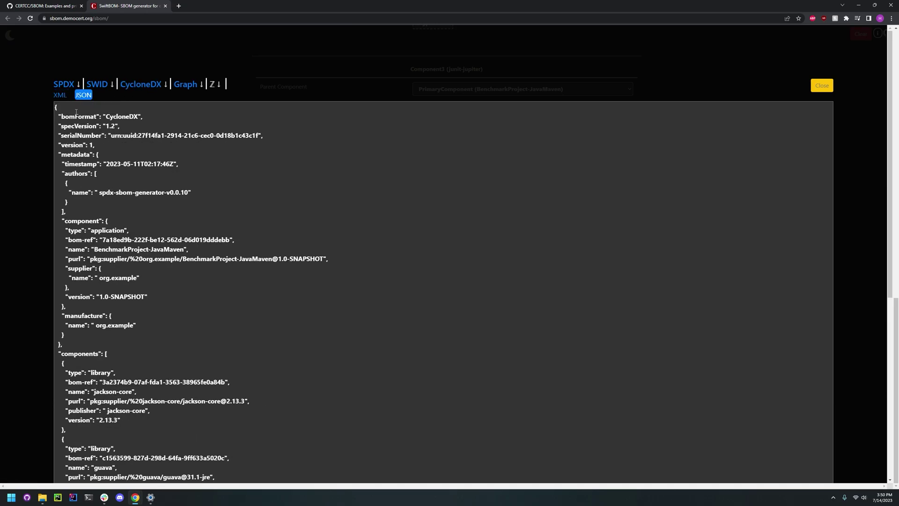
pyautogui.click(97, 88)
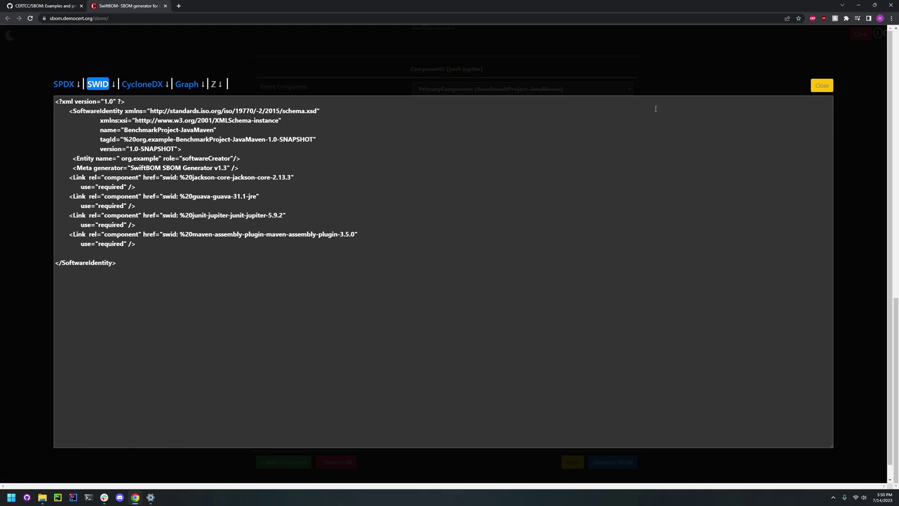
pyautogui.click(821, 86)
pyautogui.scroll(20, 729, 136)
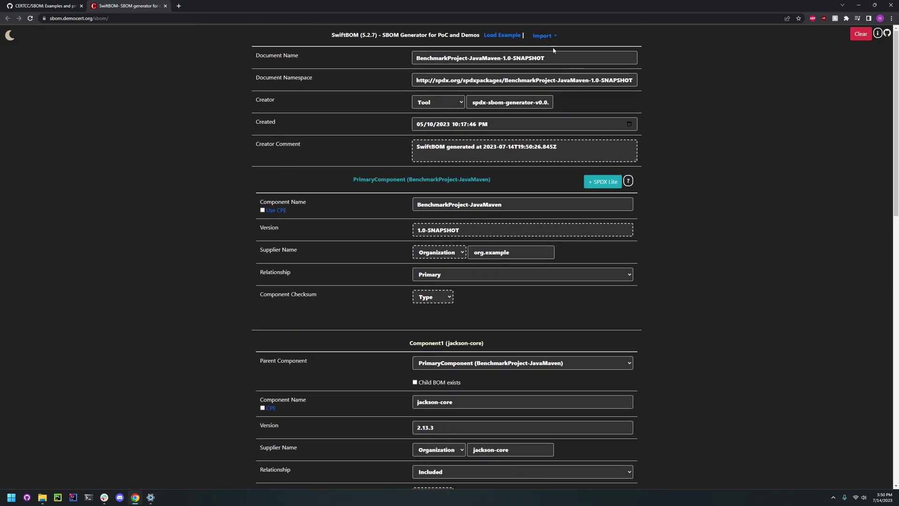
pyautogui.click(543, 35)
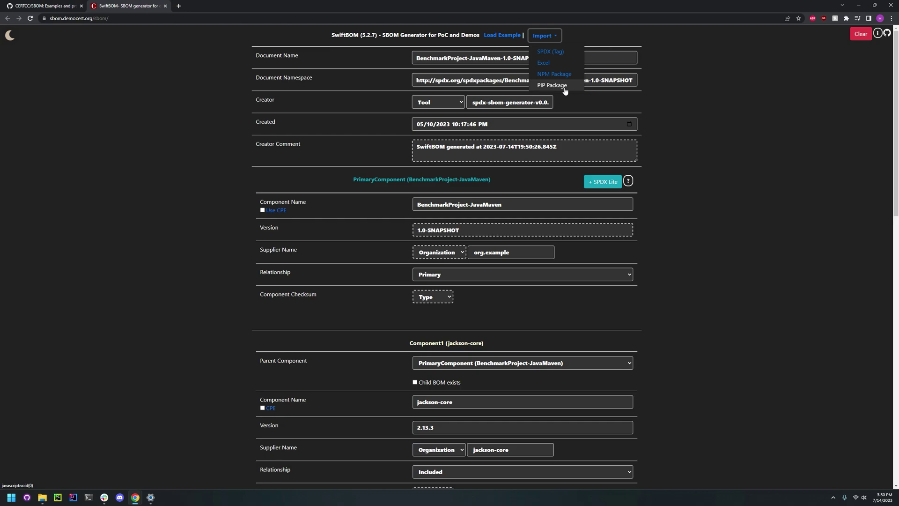
pyautogui.click(171, 125)
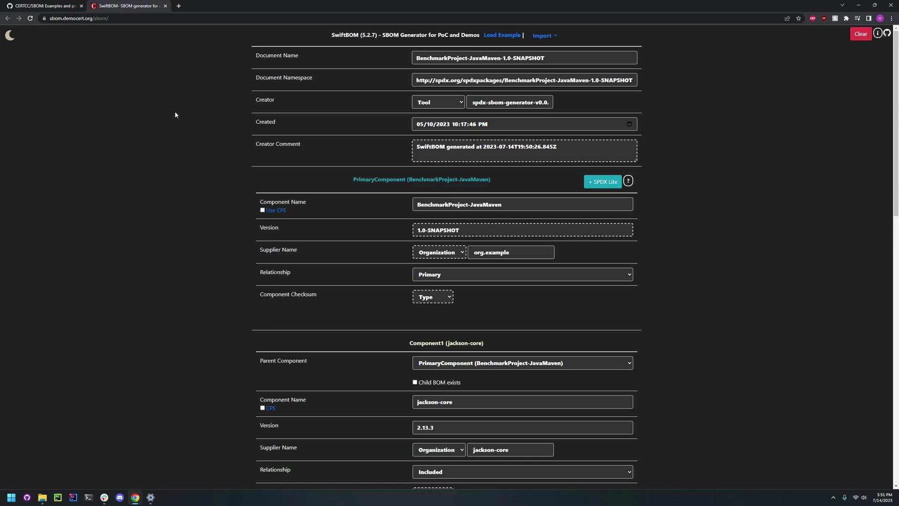
pyautogui.click(52, 5)
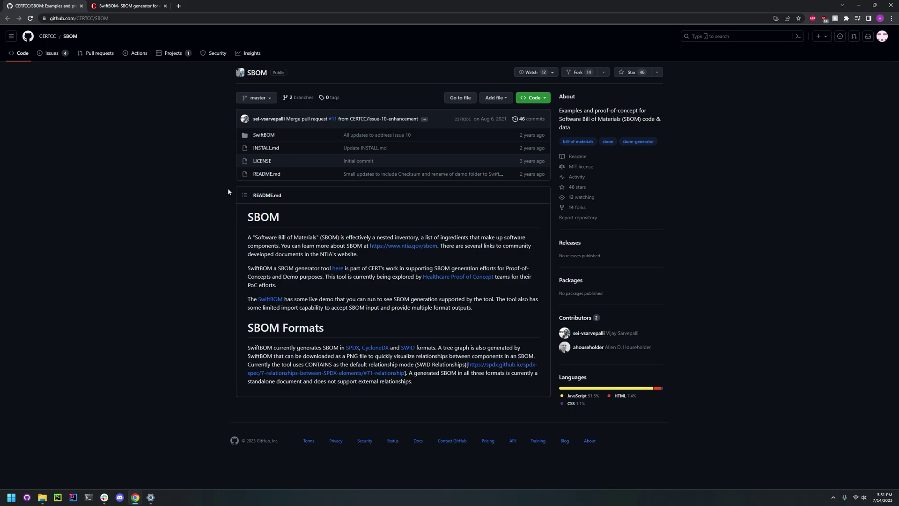
pyautogui.hotkey('ctrl', 'Tab')
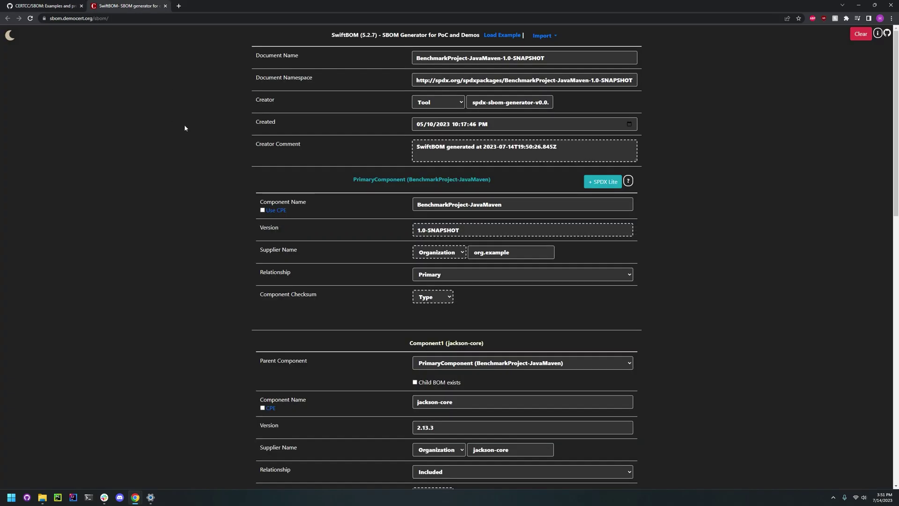